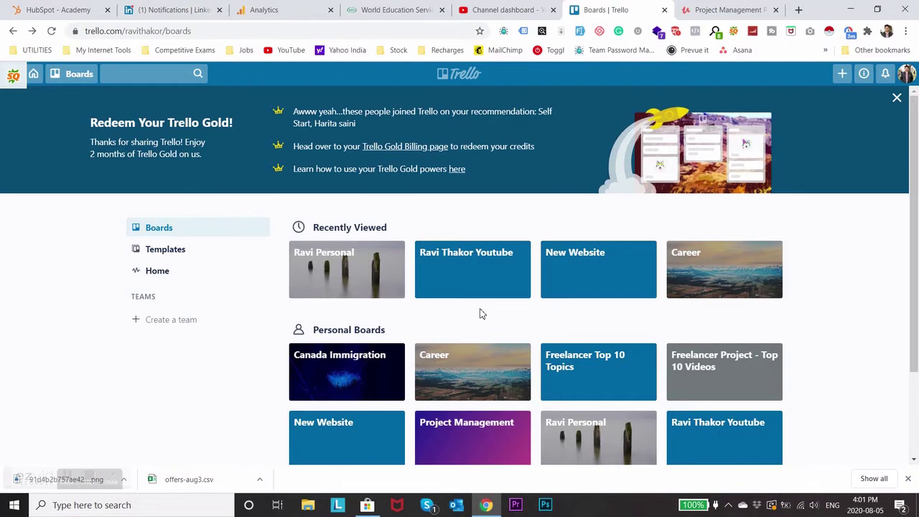
Open the Canada Immigration board from the Boards page
{"action": "left_click", "coordinate": [352, 378]}
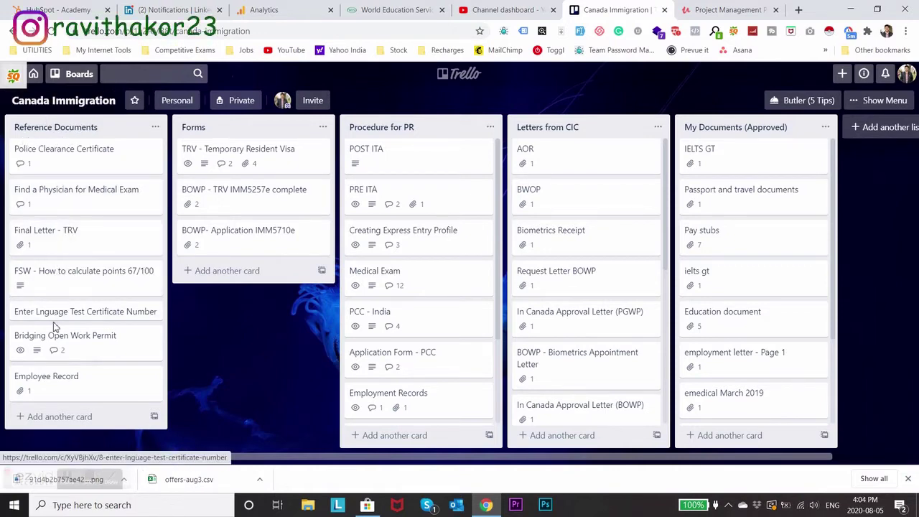
{"action": "left_click", "coordinate": [75, 172]}
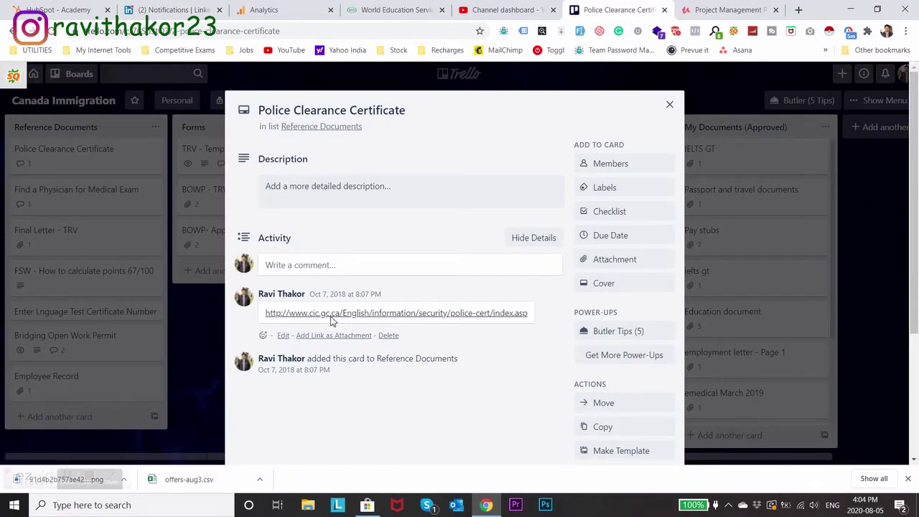
{"action": "left_click", "coordinate": [332, 316]}
{"action": "scroll", "coordinate": [304, 376], "scroll_direction": "down", "scroll_amount": 4}
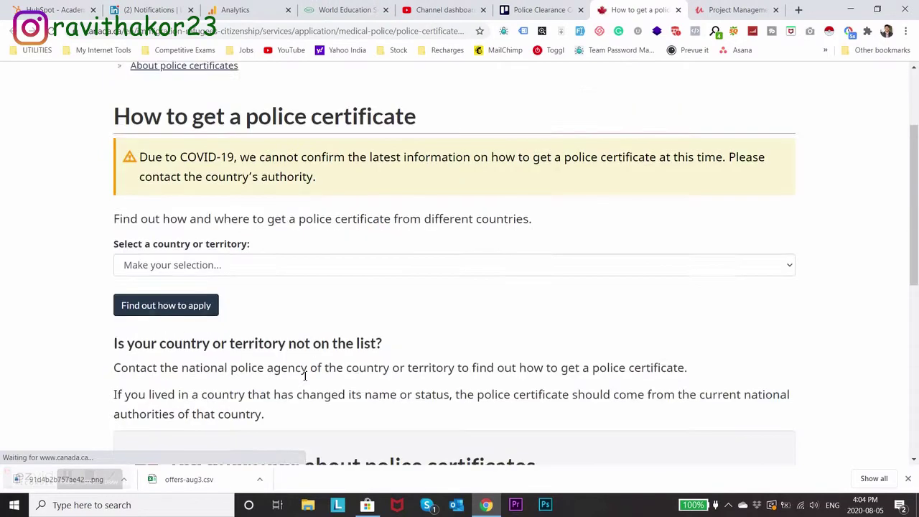
{"action": "left_click", "coordinate": [677, 9]}
{"action": "left_click", "coordinate": [668, 102]}
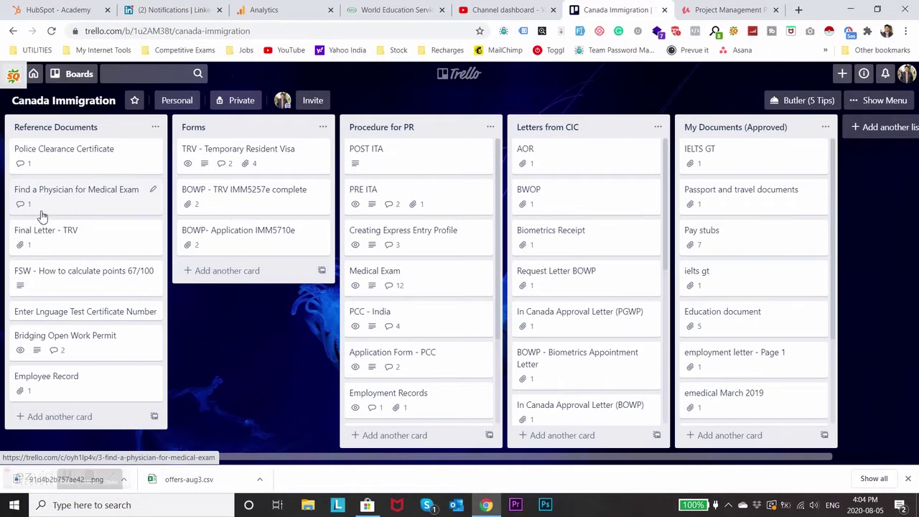
{"action": "left_click", "coordinate": [115, 247]}
{"action": "scroll", "coordinate": [371, 386], "scroll_direction": "down", "scroll_amount": 3}
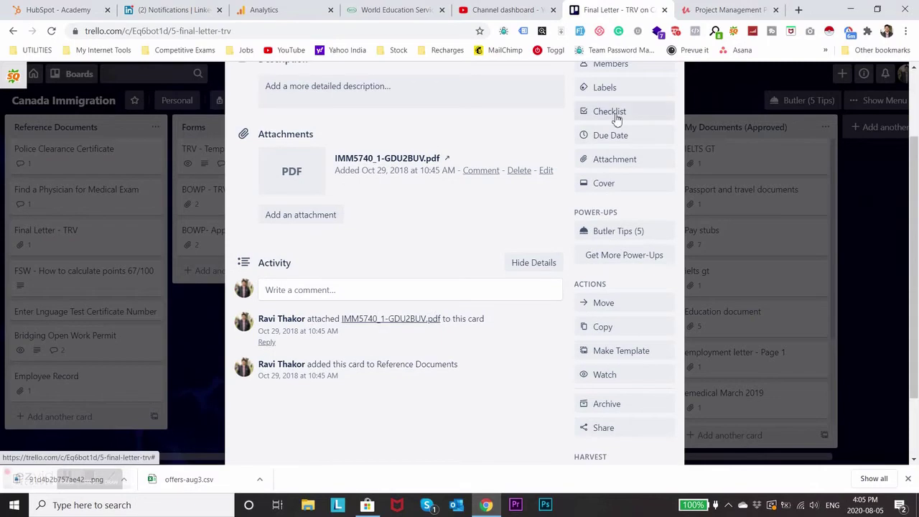
{"action": "scroll", "coordinate": [617, 111], "scroll_direction": "up", "scroll_amount": 3}
{"action": "left_click", "coordinate": [667, 106]}
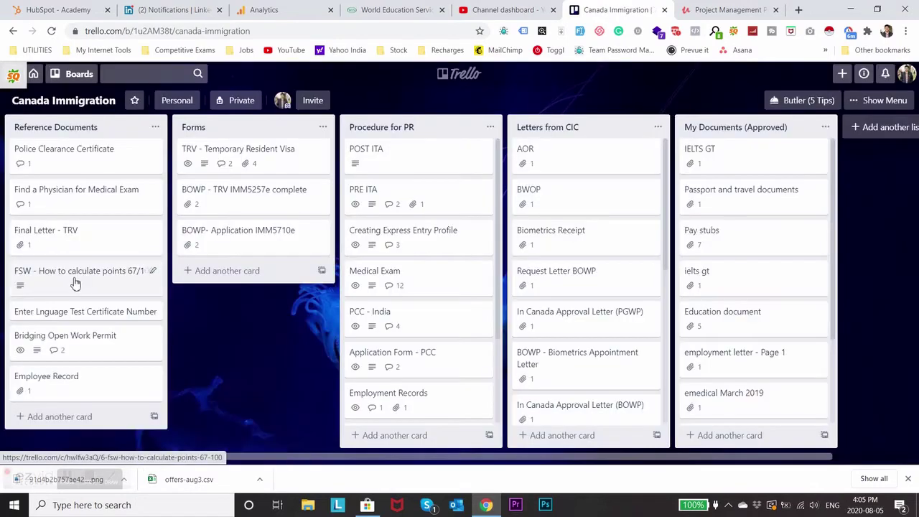
{"action": "left_click", "coordinate": [70, 316]}
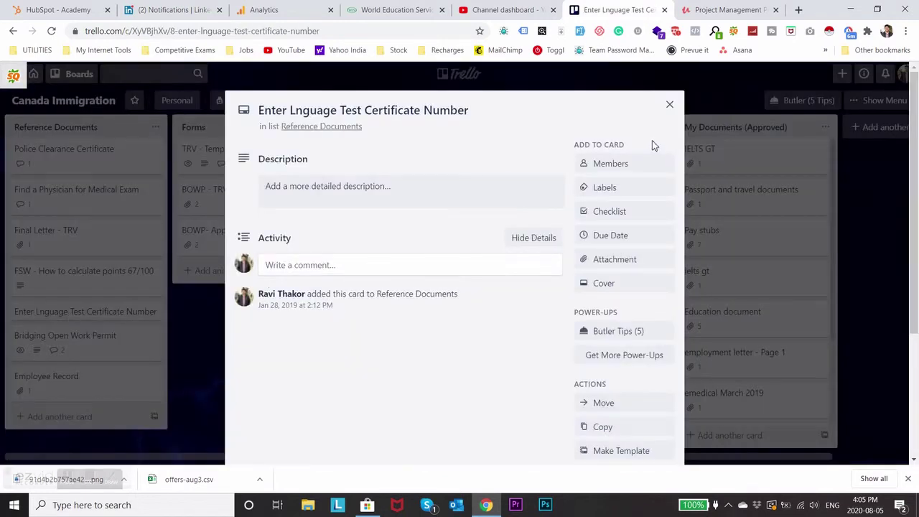
{"action": "left_click", "coordinate": [670, 105]}
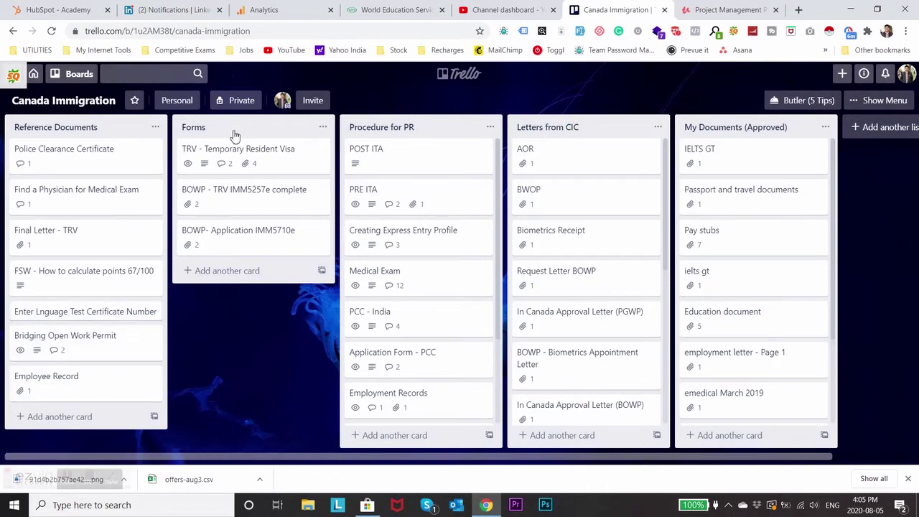
{"action": "left_click", "coordinate": [283, 164]}
{"action": "scroll", "coordinate": [410, 272], "scroll_direction": "down", "scroll_amount": 2}
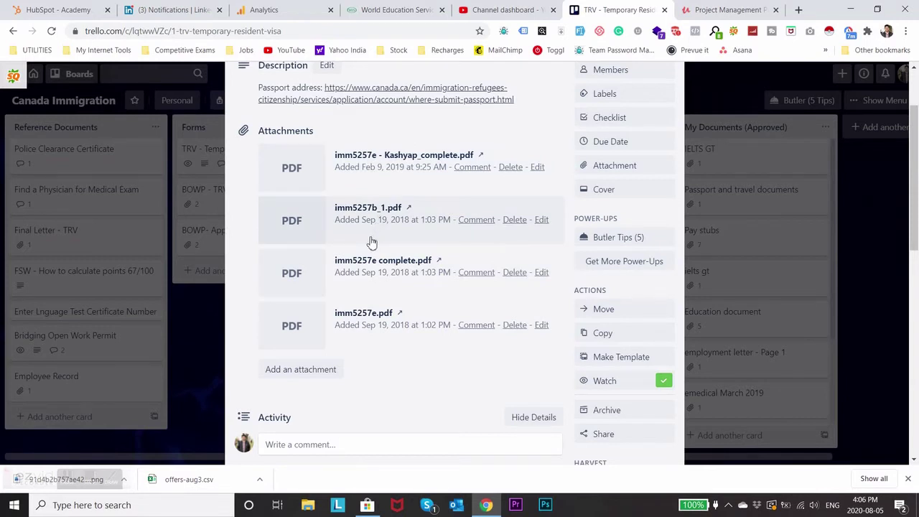
Label the TRV - Temporary Resident Visa card orange only, removing the green label
{"action": "key", "text": "l"}
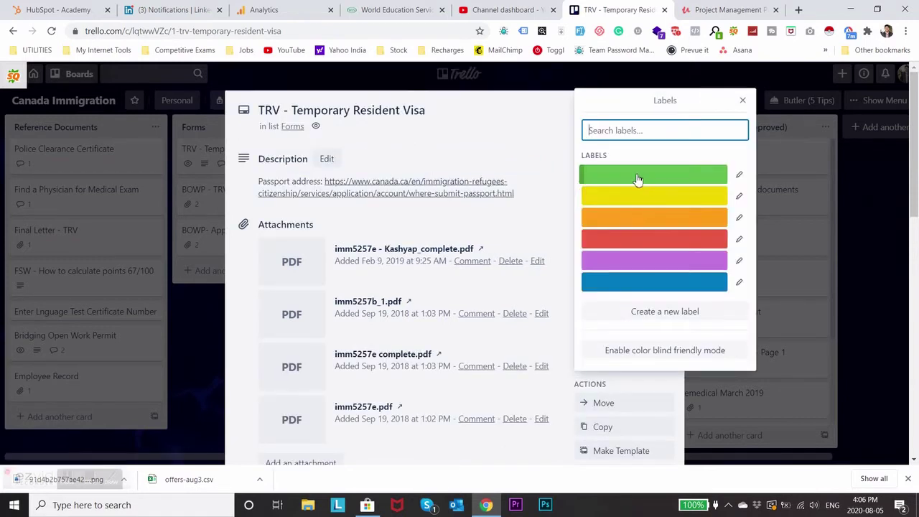
{"action": "left_click", "coordinate": [637, 179]}
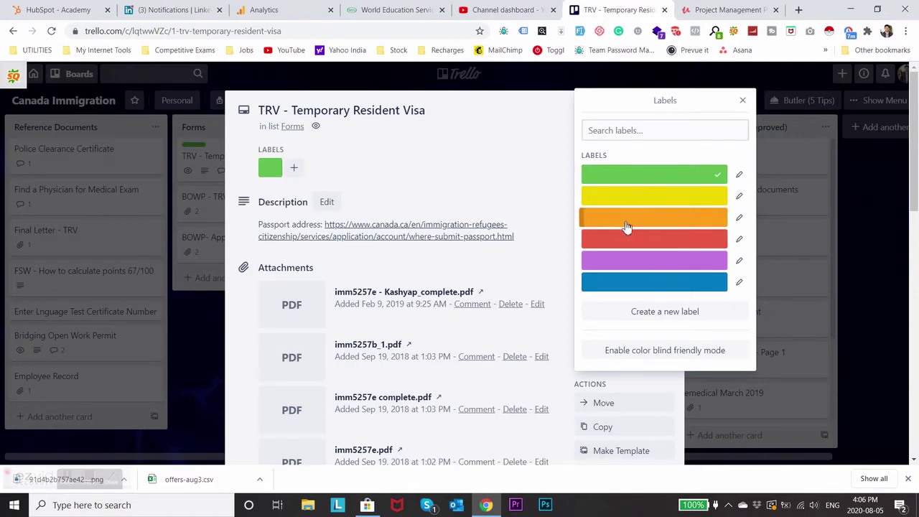
{"action": "left_click", "coordinate": [619, 226]}
{"action": "left_click", "coordinate": [634, 177]}
{"action": "left_click", "coordinate": [743, 100]}
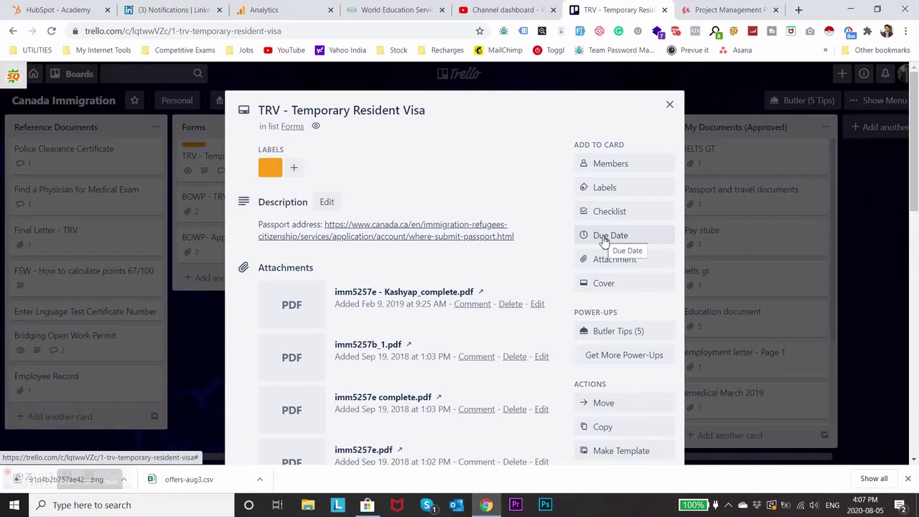
{"action": "left_click", "coordinate": [668, 104]}
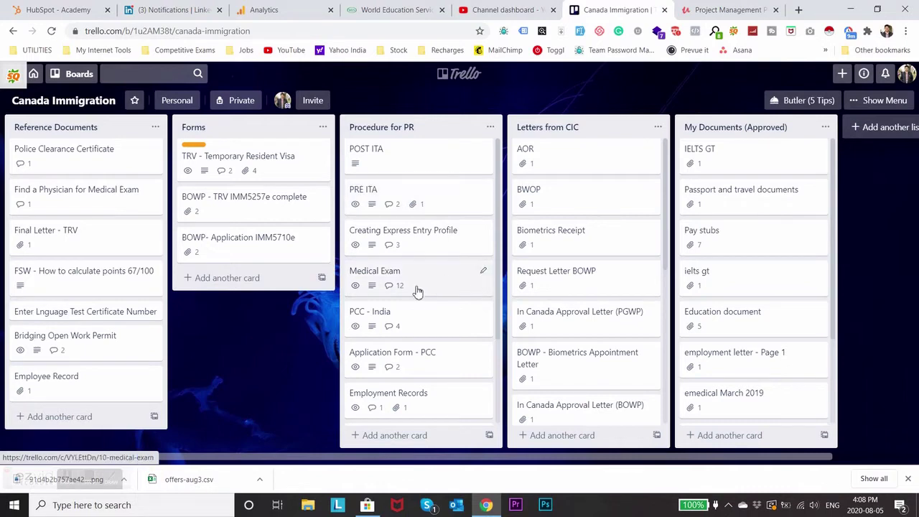
Open the IELTS GT card in My Documents (Approved) to preview IELTS GT(2).pdf
{"action": "scroll", "coordinate": [418, 291], "scroll_direction": "down", "scroll_amount": 3}
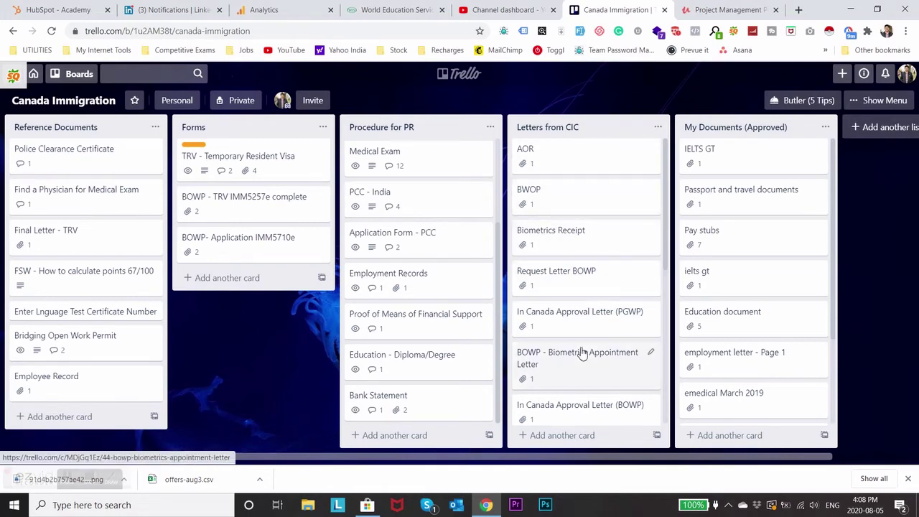
{"action": "scroll", "coordinate": [563, 276], "scroll_direction": "down", "scroll_amount": 3}
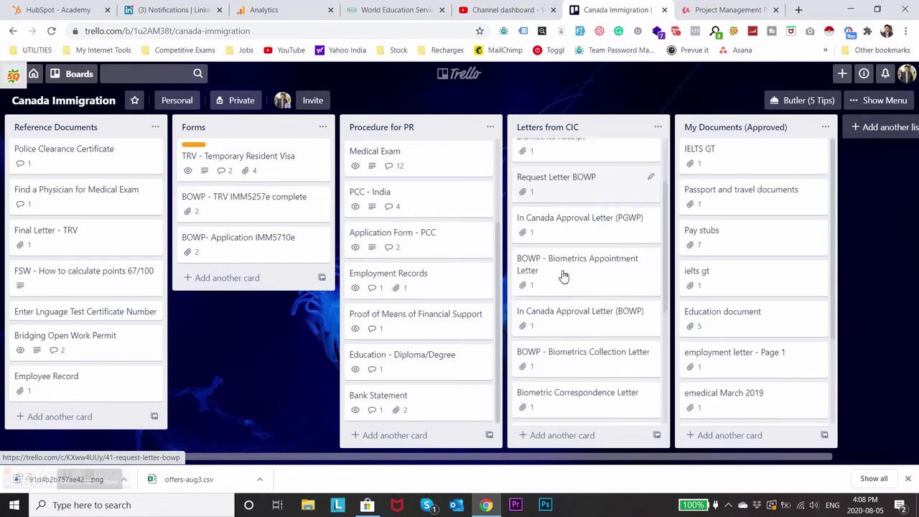
{"action": "scroll", "coordinate": [564, 273], "scroll_direction": "up", "scroll_amount": 3}
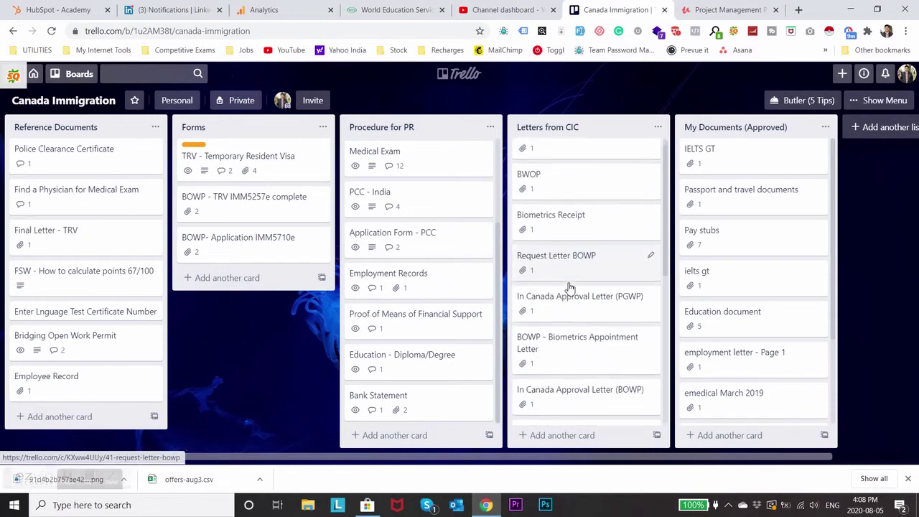
{"action": "scroll", "coordinate": [563, 273], "scroll_direction": "down", "scroll_amount": 3}
{"action": "scroll", "coordinate": [567, 287], "scroll_direction": "up", "scroll_amount": 3}
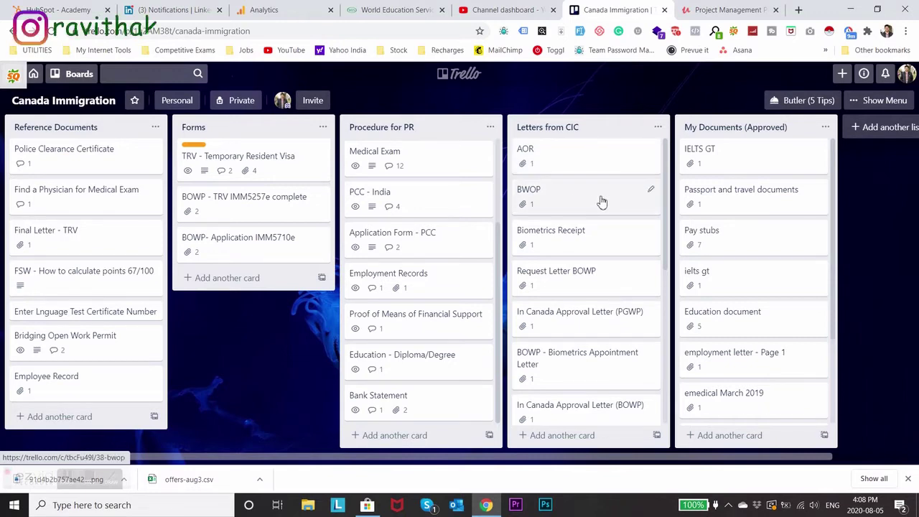
{"action": "scroll", "coordinate": [581, 201], "scroll_direction": "down", "scroll_amount": 5}
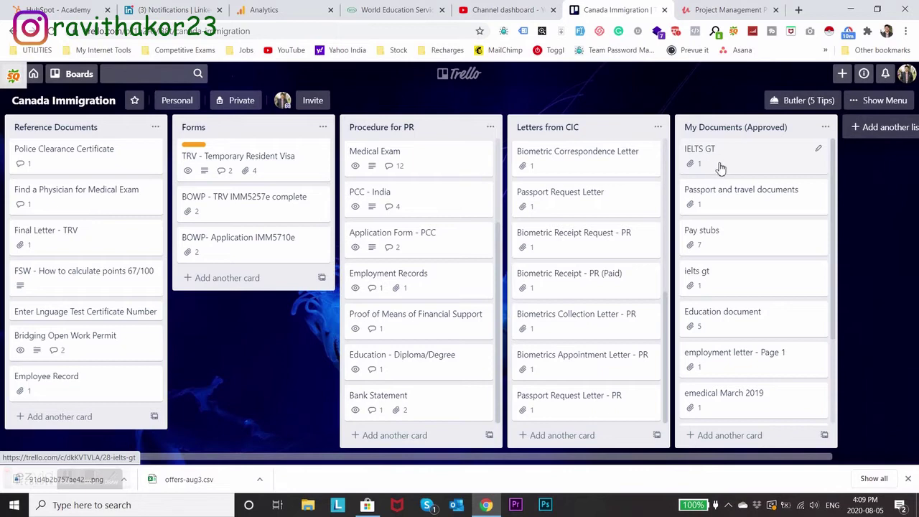
{"action": "left_click", "coordinate": [721, 167]}
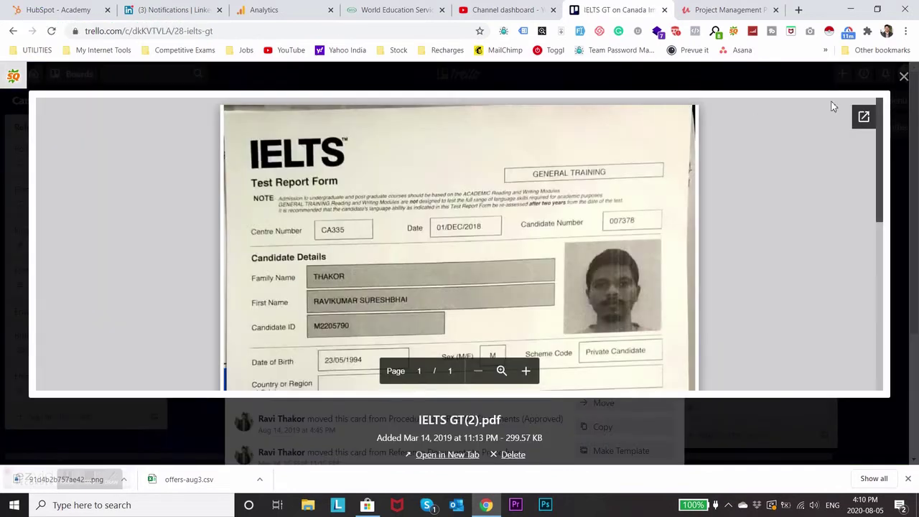
Close the IELTS GT(2).pdf preview and the IELTS GT card, back to the Canada Immigration board
{"action": "left_click", "coordinate": [903, 77]}
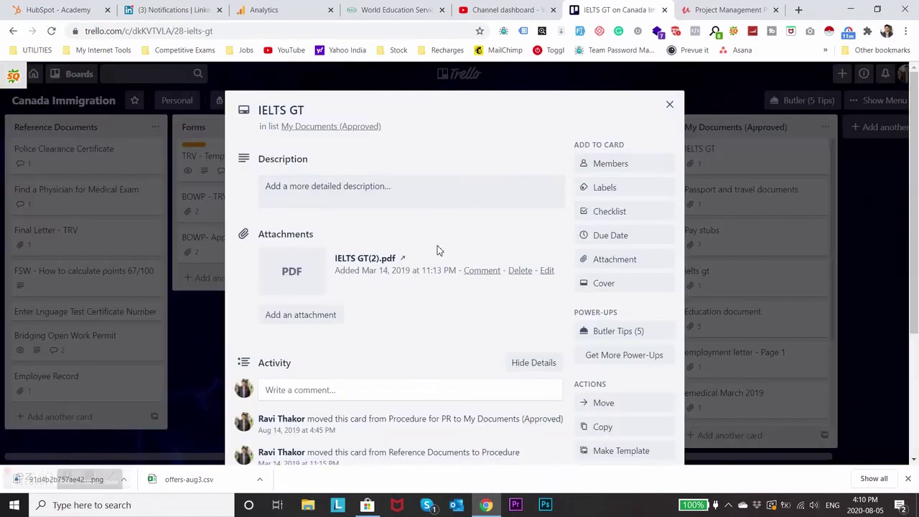
{"action": "left_click", "coordinate": [668, 105]}
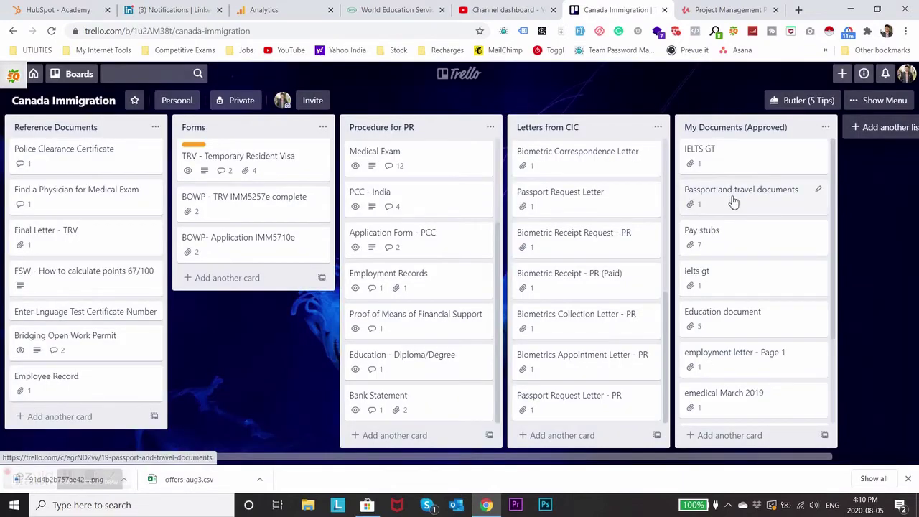
{"action": "scroll", "coordinate": [743, 212], "scroll_direction": "down", "scroll_amount": 2}
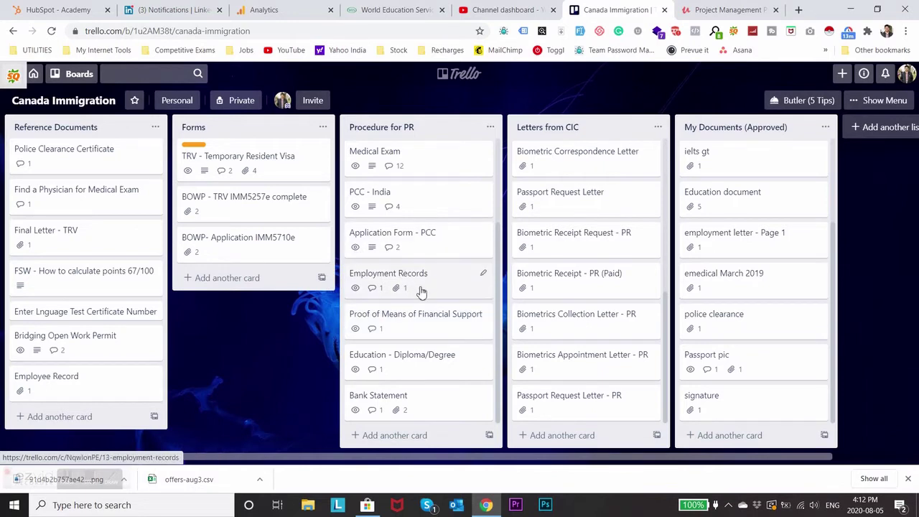
{"action": "key", "text": "b"}
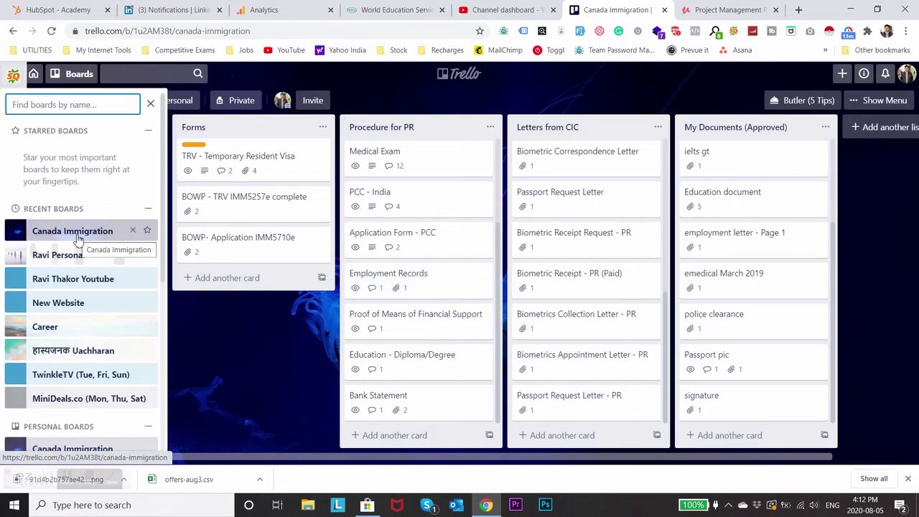
Switch to the YouTube channel board and scroll down the Ideas list
{"action": "left_click", "coordinate": [65, 286]}
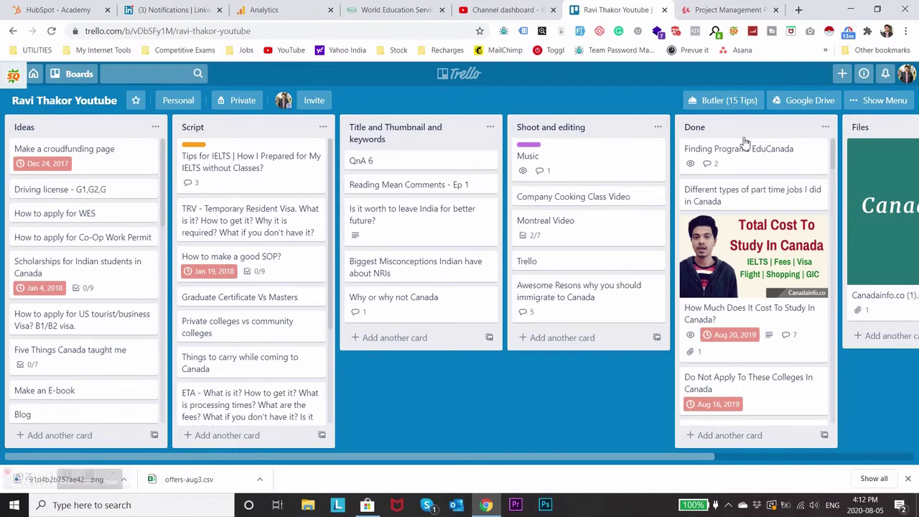
{"action": "scroll", "coordinate": [743, 143], "scroll_direction": "right", "scroll_amount": 5}
{"action": "scroll", "coordinate": [622, 153], "scroll_direction": "left", "scroll_amount": 5}
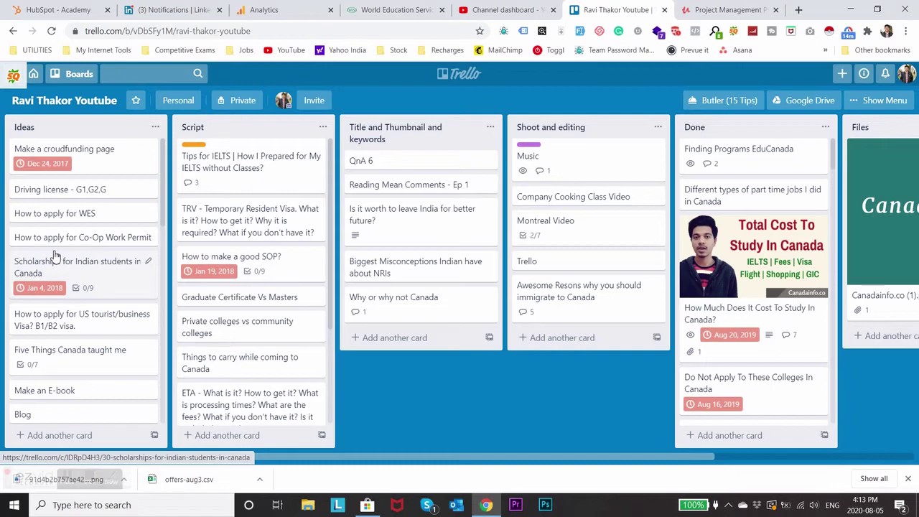
{"action": "scroll", "coordinate": [43, 345], "scroll_direction": "down", "scroll_amount": 5}
Add a card titled 'Test New Video on EE' at the bottom of Ideas
{"action": "left_click", "coordinate": [36, 435]}
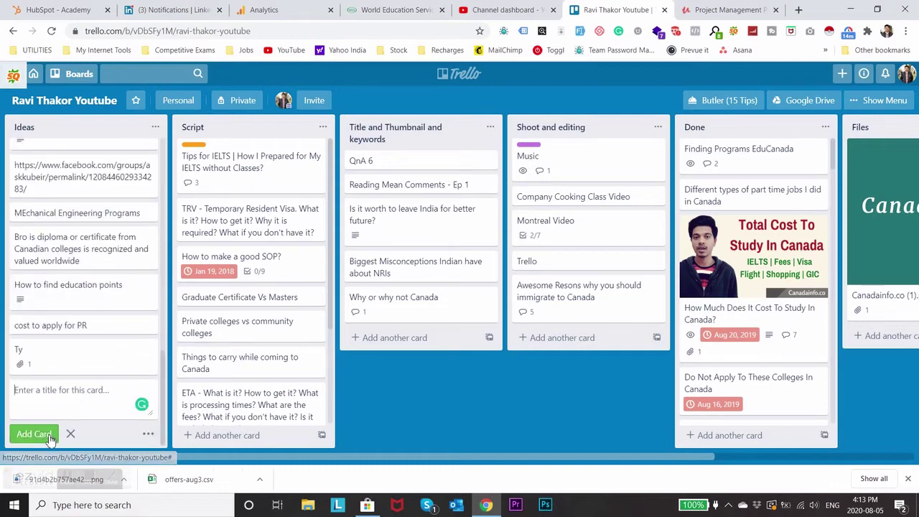
{"action": "type", "text": "Test"}
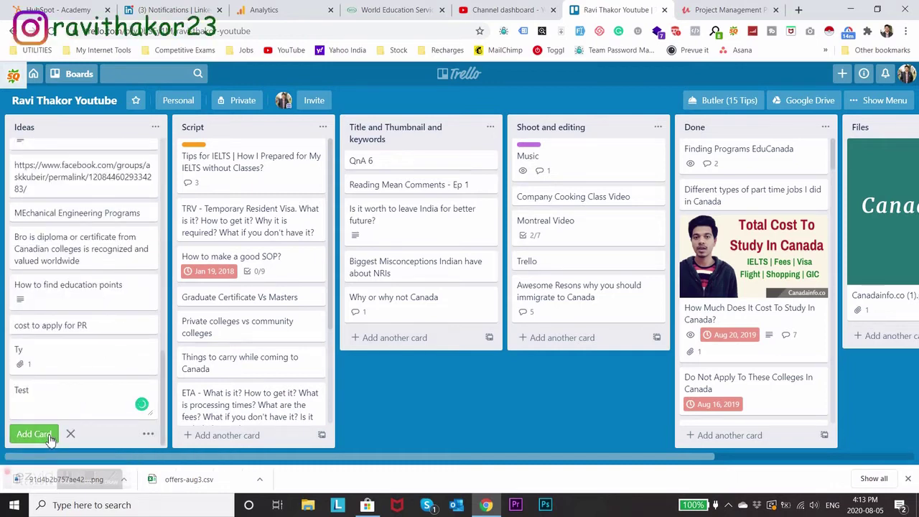
{"action": "type", "text": " New Video on EE"}
{"action": "left_click", "coordinate": [49, 438]}
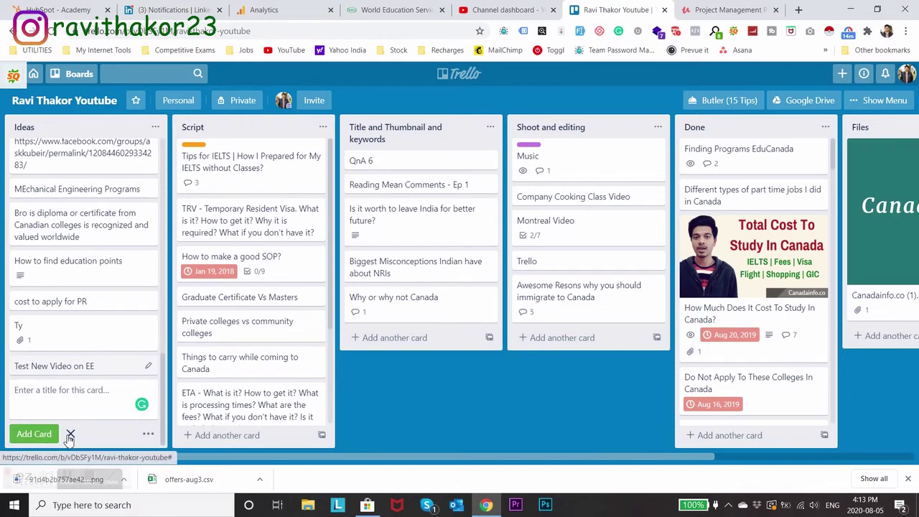
{"action": "left_click", "coordinate": [69, 435]}
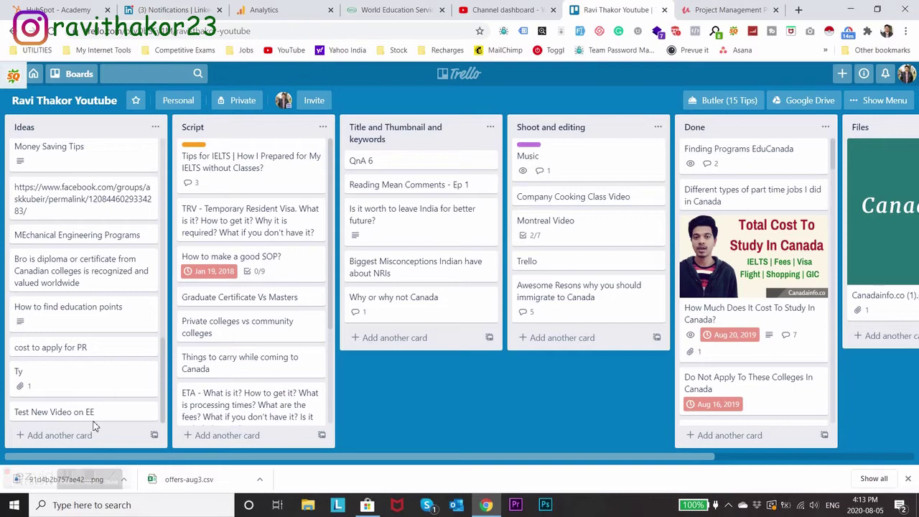
Drag the 'Test New Video on EE' card from Ideas to the bottom of Script
{"action": "scroll", "coordinate": [209, 351], "scroll_direction": "down", "scroll_amount": 1}
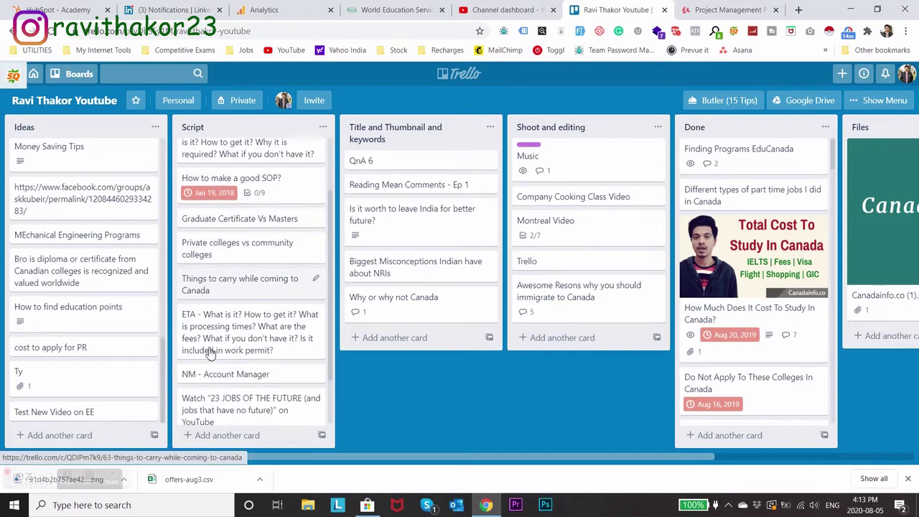
{"action": "scroll", "coordinate": [208, 350], "scroll_direction": "down", "scroll_amount": 1}
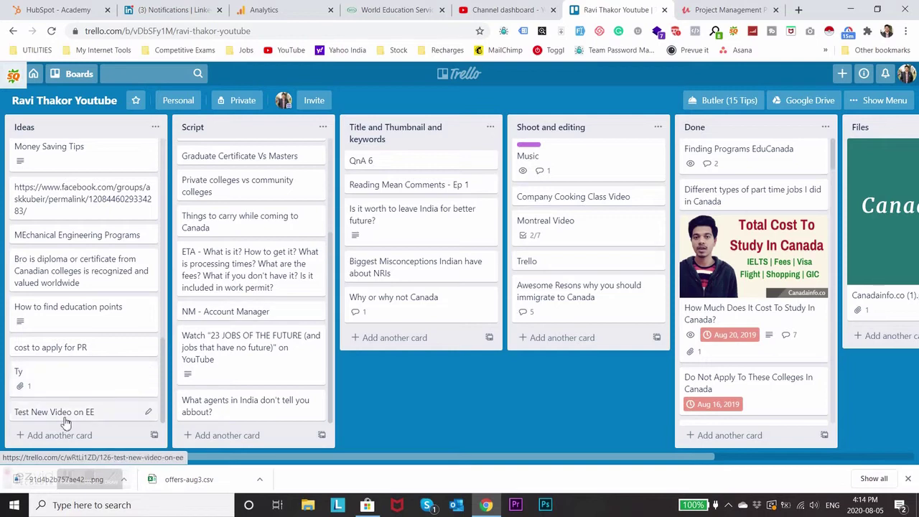
{"action": "left_click_drag", "start_coordinate": [65, 422], "coordinate": [222, 429]}
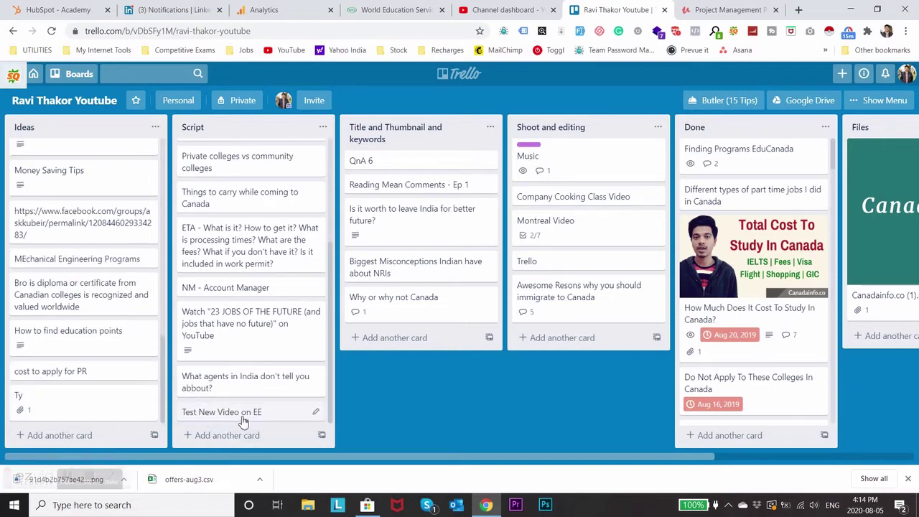
Give the Test New Video on EE card the description 'Script Test'
{"action": "left_click", "coordinate": [243, 422]}
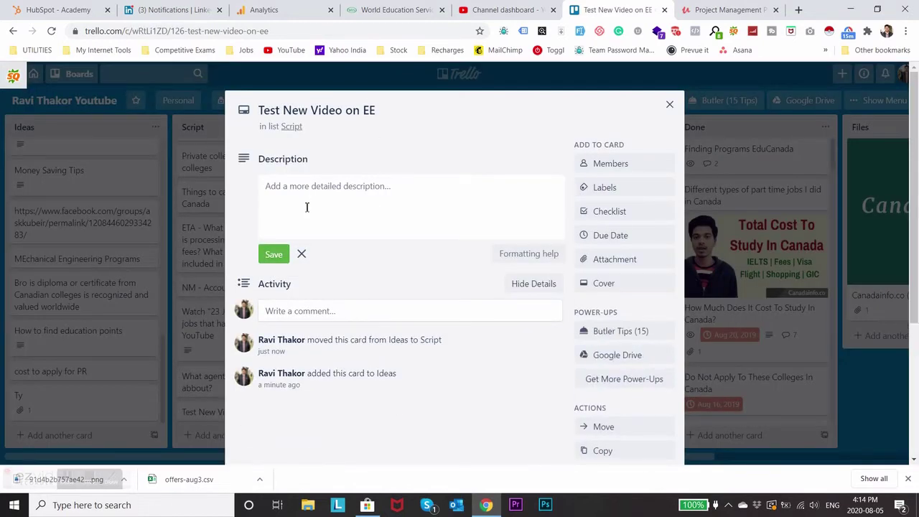
{"action": "left_click", "coordinate": [374, 209]}
{"action": "type", "text": "Scri"}
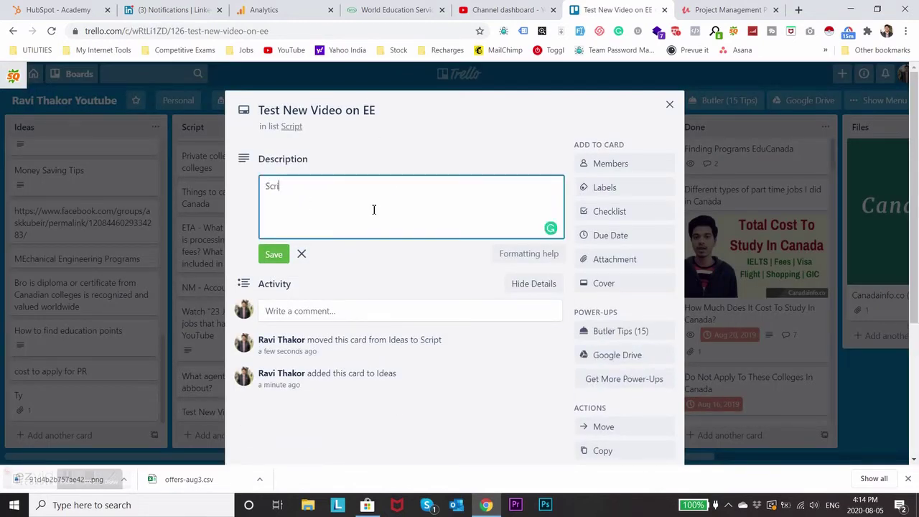
{"action": "type", "text": "opt"}
{"action": "key", "text": "BackSpace"}
{"action": "key", "text": "BackSpace"}
{"action": "key", "text": "BackSpace"}
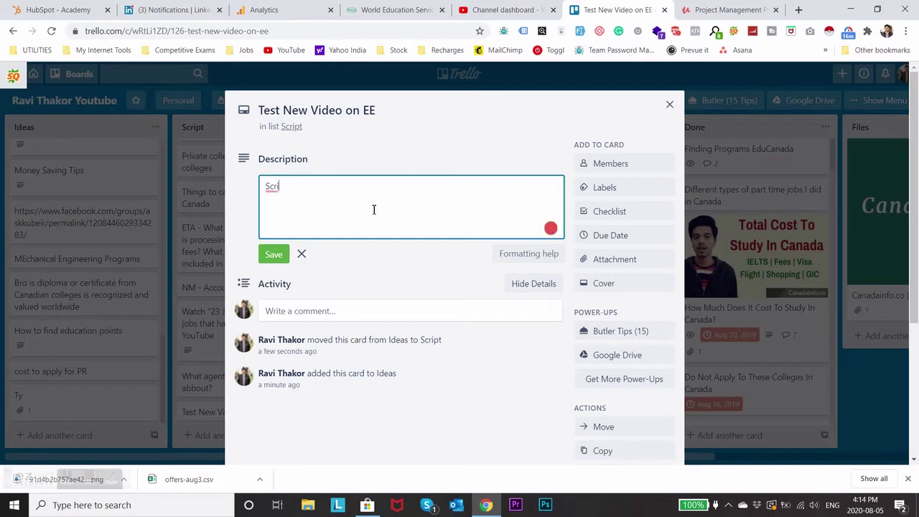
{"action": "type", "text": "pt Test"}
{"action": "left_click", "coordinate": [273, 254]}
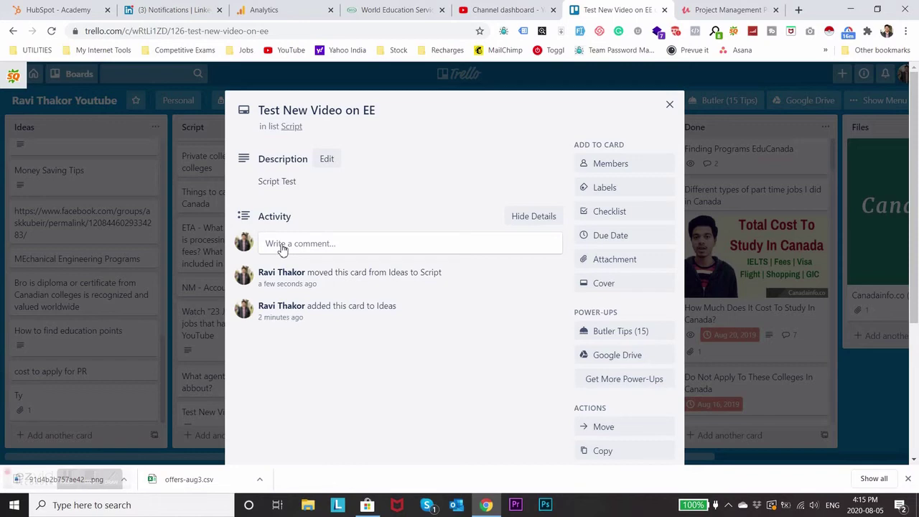
Post the comment 'Update script' on the card
{"action": "left_click", "coordinate": [282, 247]}
{"action": "type", "text": "U"}
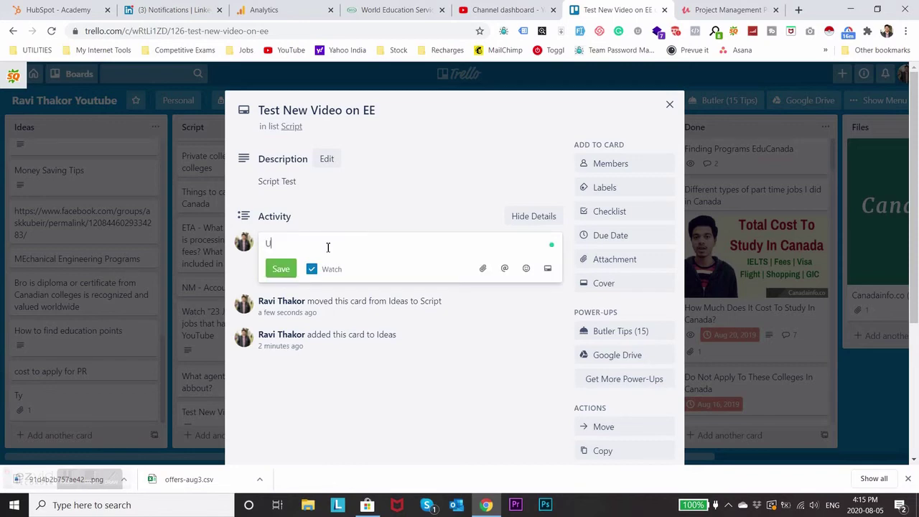
{"action": "type", "text": "pdate script"}
{"action": "left_click", "coordinate": [279, 269]}
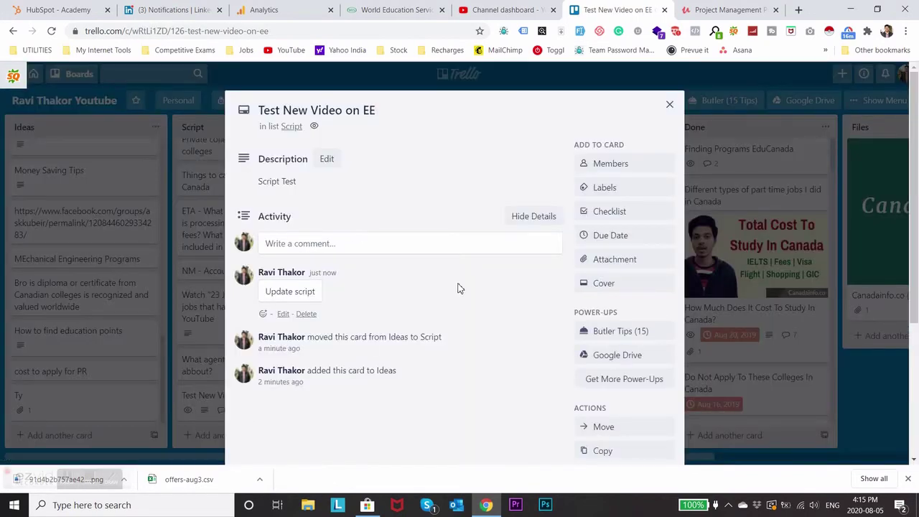
Move the Test New Video on EE card into Title and Thumbnail and keywords, then on into Done
{"action": "left_click", "coordinate": [674, 106]}
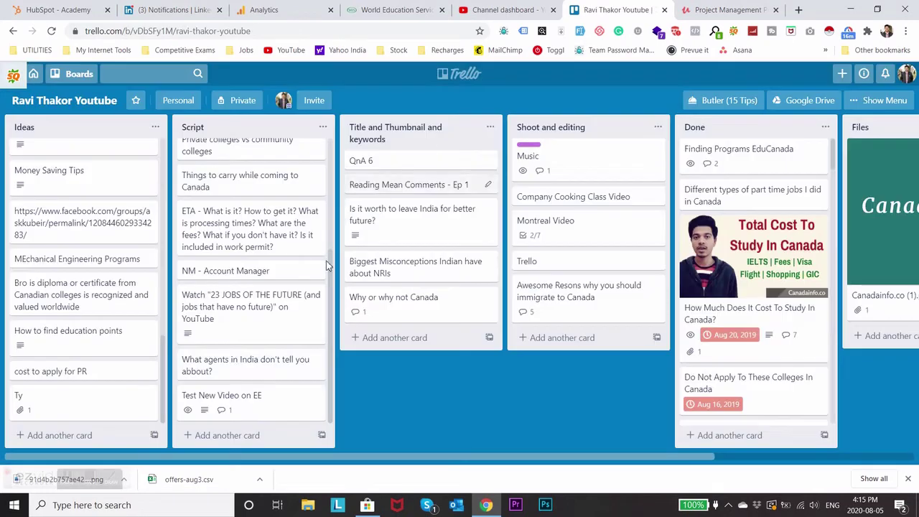
{"action": "left_click_drag", "start_coordinate": [247, 416], "coordinate": [443, 367]}
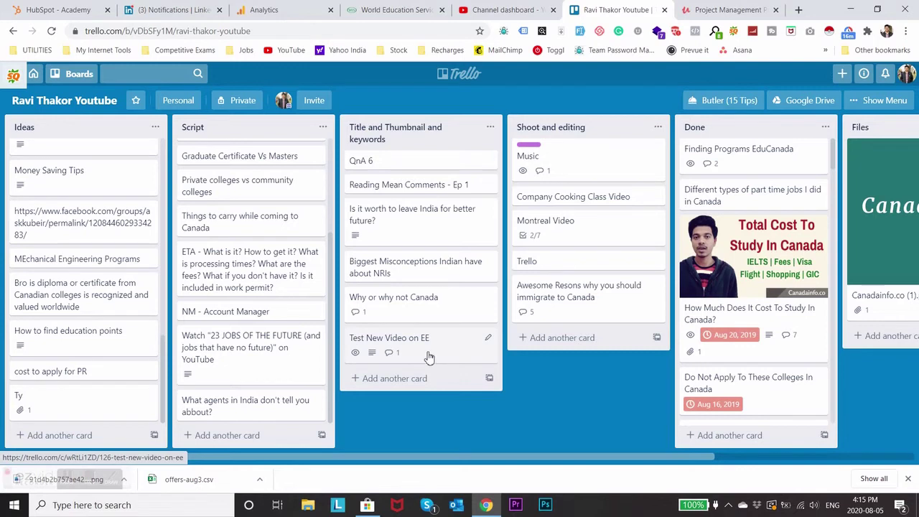
{"action": "left_click_drag", "start_coordinate": [428, 357], "coordinate": [725, 332]}
{"action": "scroll", "coordinate": [720, 308], "scroll_direction": "up", "scroll_amount": 1}
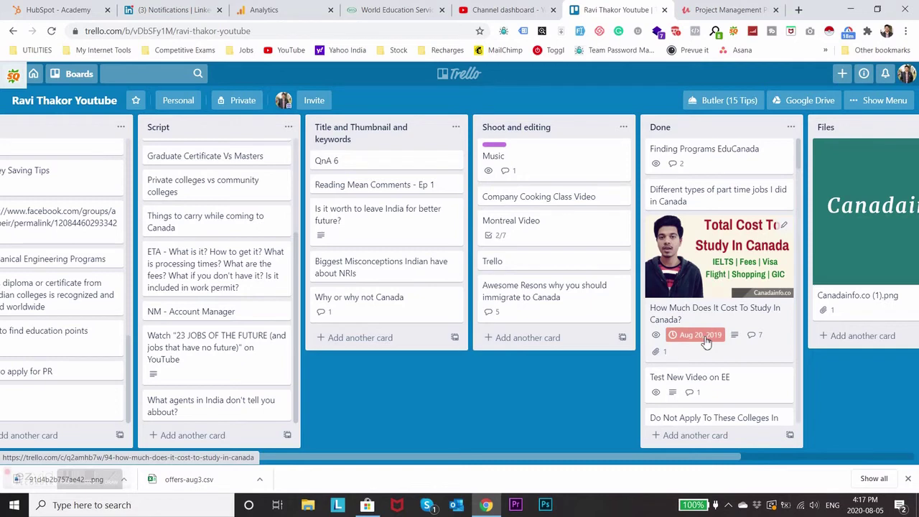
{"action": "scroll", "coordinate": [706, 341], "scroll_direction": "down", "scroll_amount": 10}
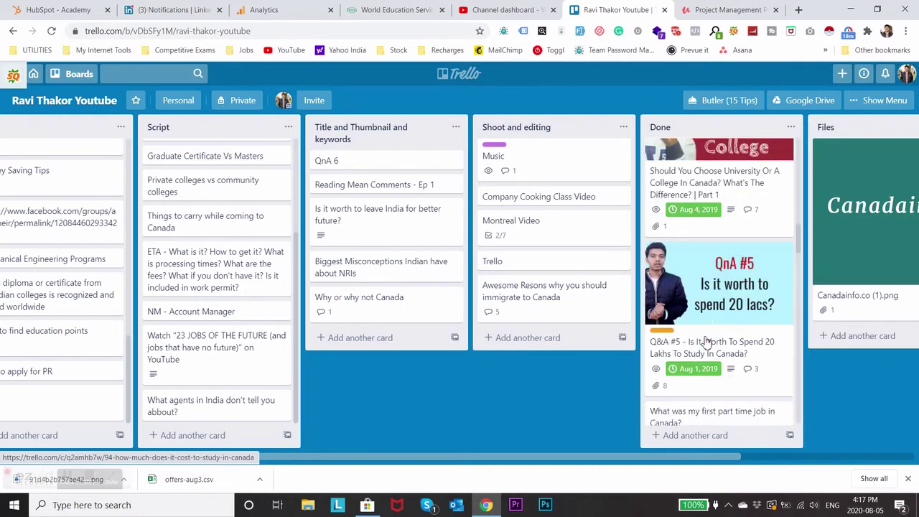
{"action": "scroll", "coordinate": [706, 341], "scroll_direction": "down", "scroll_amount": 10}
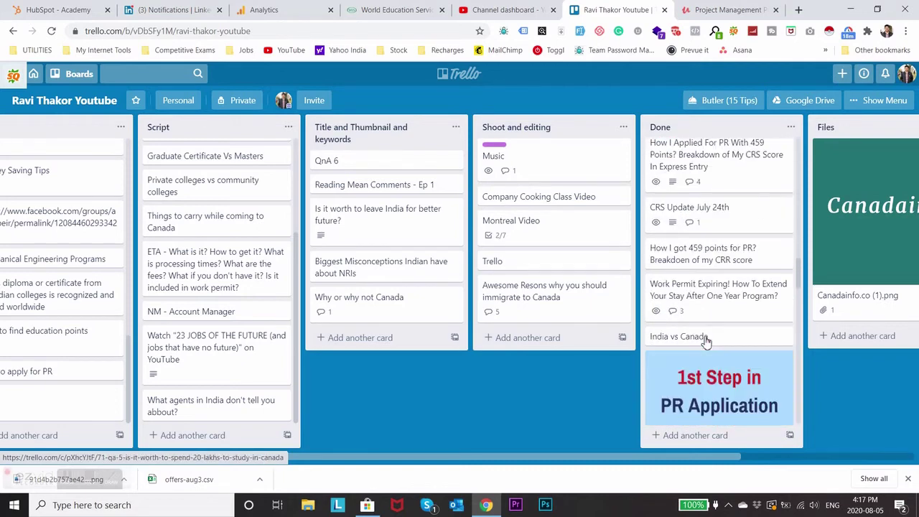
{"action": "scroll", "coordinate": [705, 342], "scroll_direction": "down", "scroll_amount": 10}
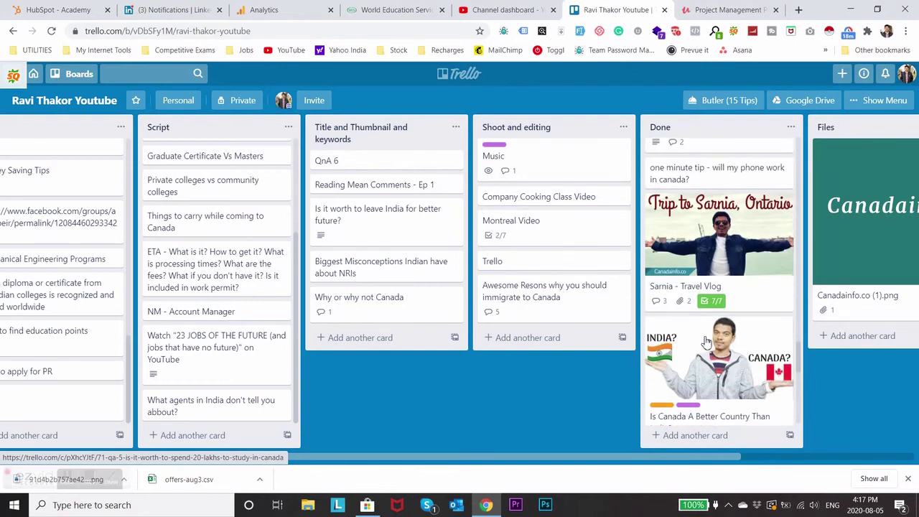
{"action": "left_click", "coordinate": [707, 280]}
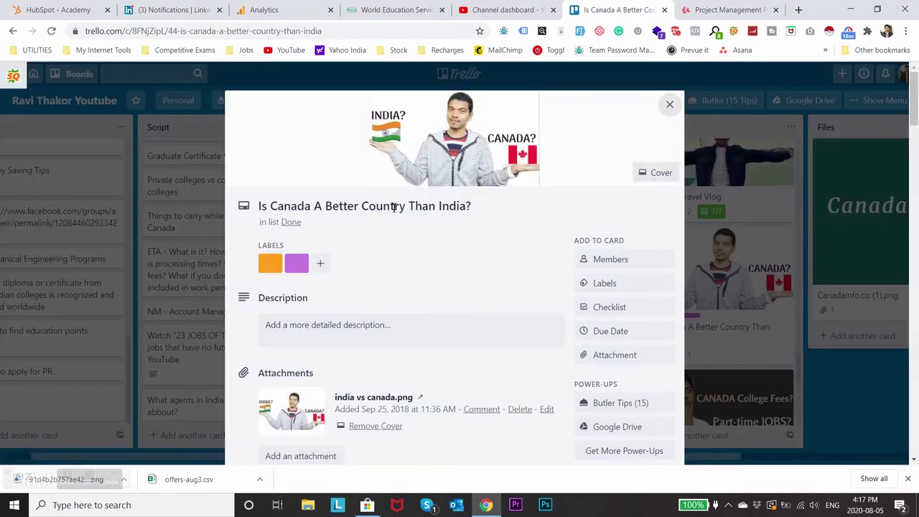
{"action": "scroll", "coordinate": [393, 395], "scroll_direction": "down", "scroll_amount": 4}
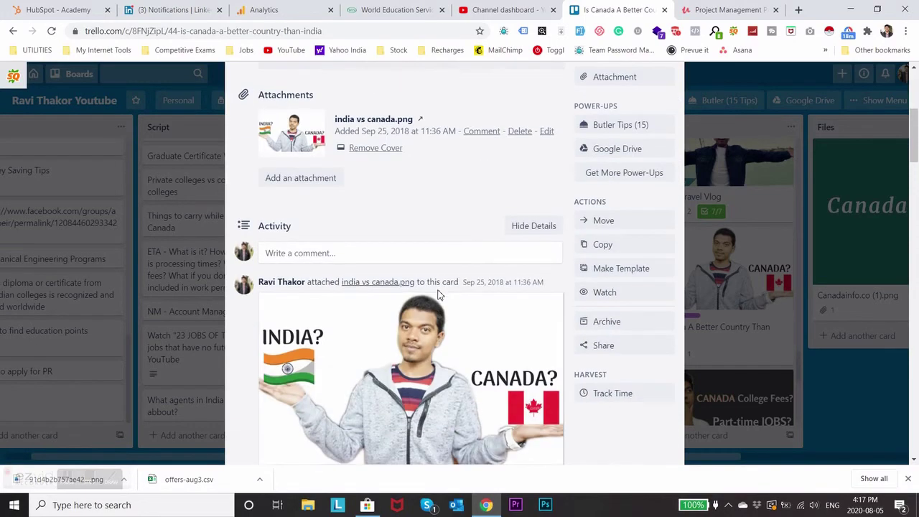
{"action": "scroll", "coordinate": [393, 394], "scroll_direction": "down", "scroll_amount": 6}
{"action": "scroll", "coordinate": [393, 395], "scroll_direction": "down", "scroll_amount": 10}
{"action": "scroll", "coordinate": [430, 356], "scroll_direction": "up", "scroll_amount": 5}
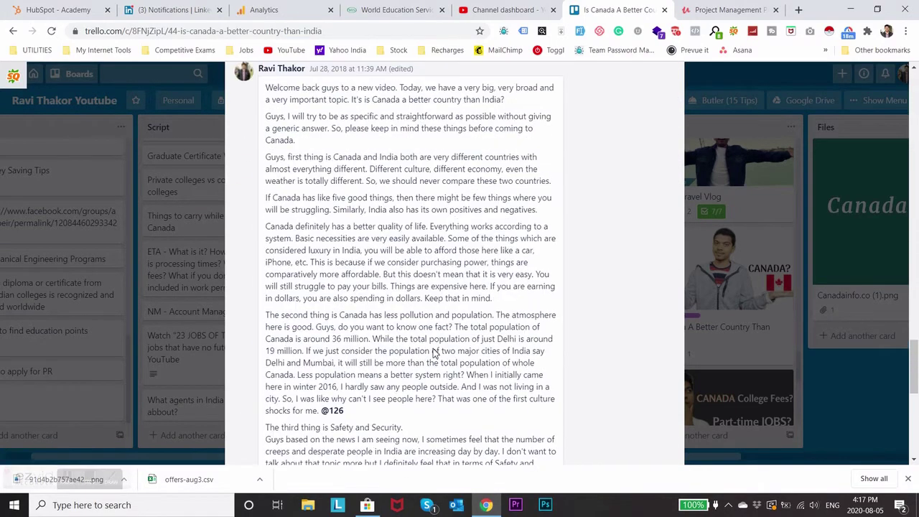
{"action": "scroll", "coordinate": [434, 349], "scroll_direction": "down", "scroll_amount": 1}
{"action": "scroll", "coordinate": [434, 349], "scroll_direction": "down", "scroll_amount": 8}
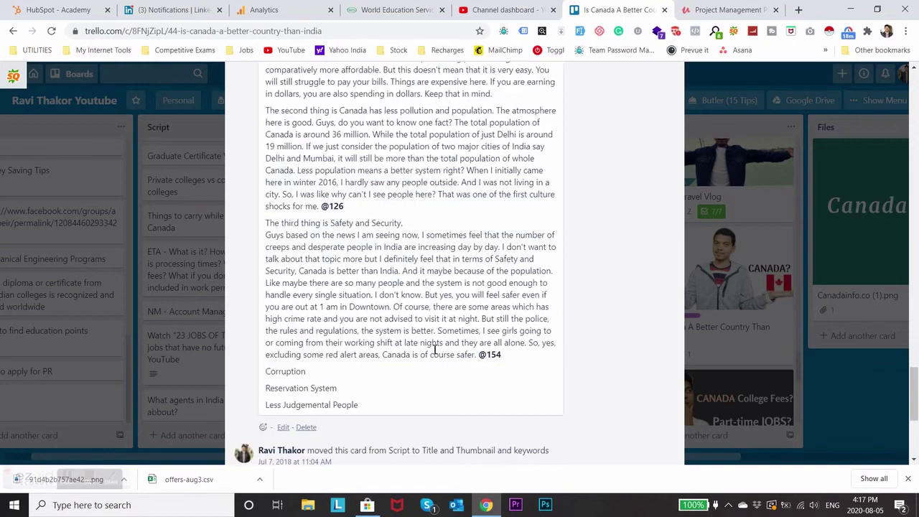
{"action": "left_click", "coordinate": [111, 115]}
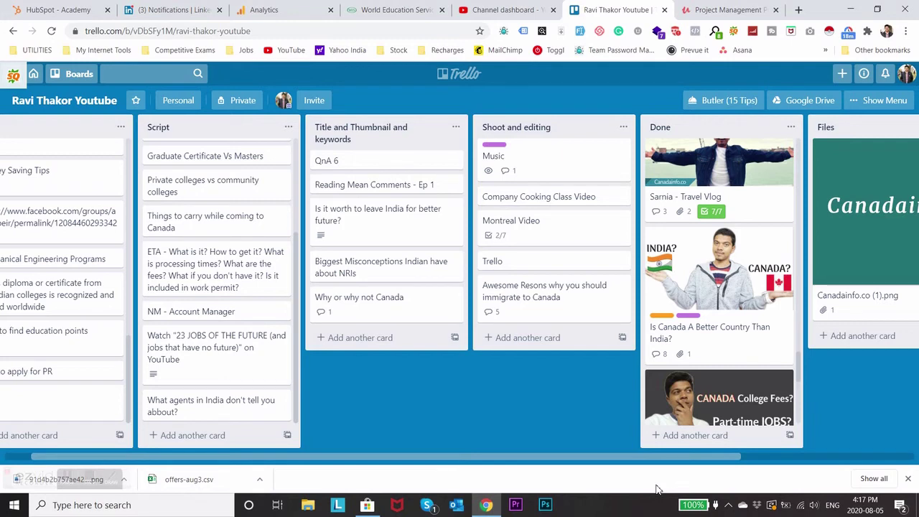
{"action": "left_click", "coordinate": [69, 79]}
Switch to the Career board and scroll across its Applied, Jobs rejected and No reply lists
{"action": "left_click", "coordinate": [104, 177]}
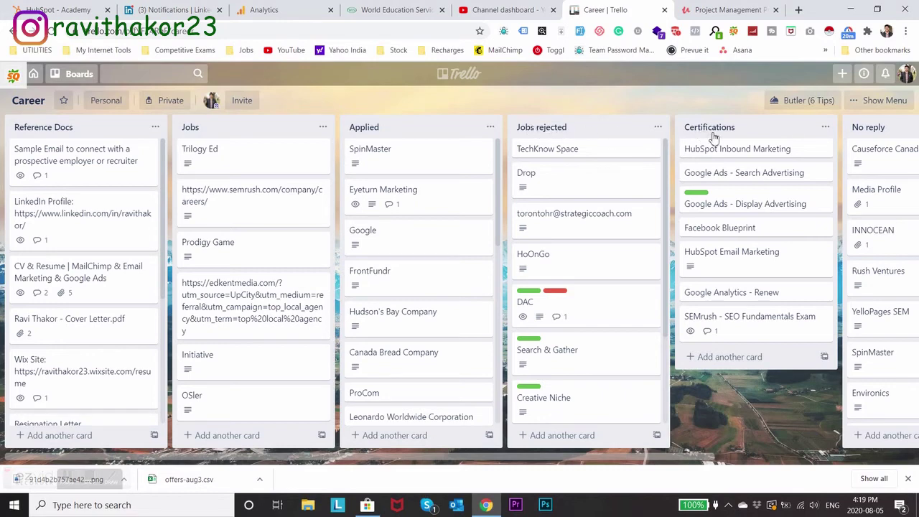
{"action": "scroll", "coordinate": [710, 229], "scroll_direction": "right", "scroll_amount": 3}
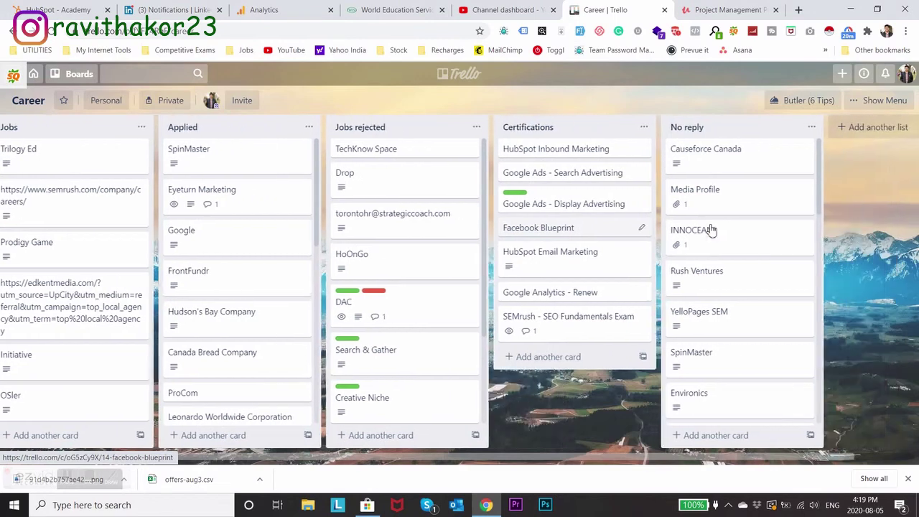
{"action": "scroll", "coordinate": [685, 129], "scroll_direction": "left", "scroll_amount": 3}
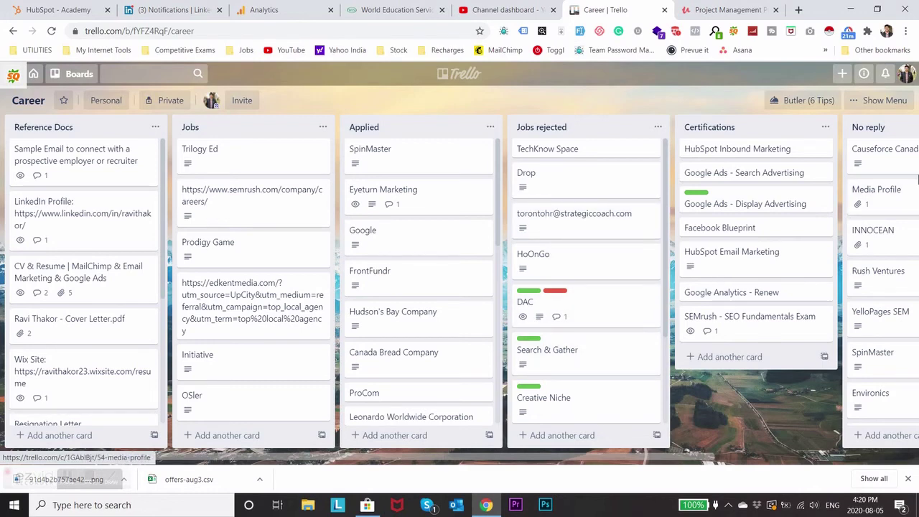
Scroll across the Career board to view the No reply list with cards like TechWyse and Matchstick
{"action": "scroll", "coordinate": [804, 156], "scroll_direction": "right", "scroll_amount": 3}
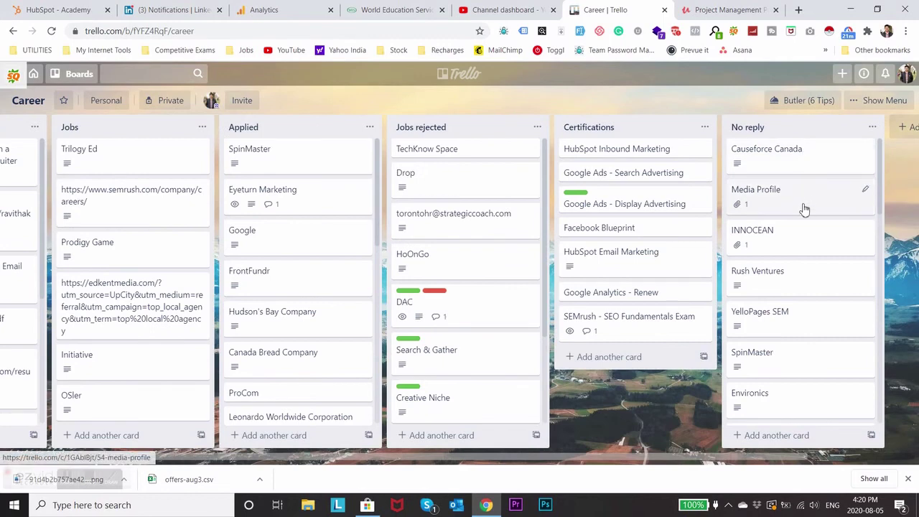
{"action": "scroll", "coordinate": [804, 208], "scroll_direction": "right", "scroll_amount": 3}
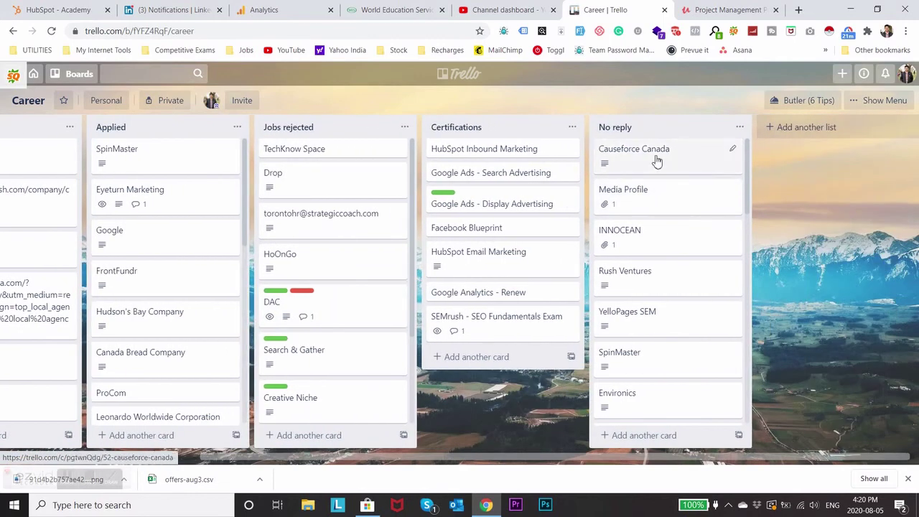
{"action": "scroll", "coordinate": [656, 160], "scroll_direction": "down", "scroll_amount": 5}
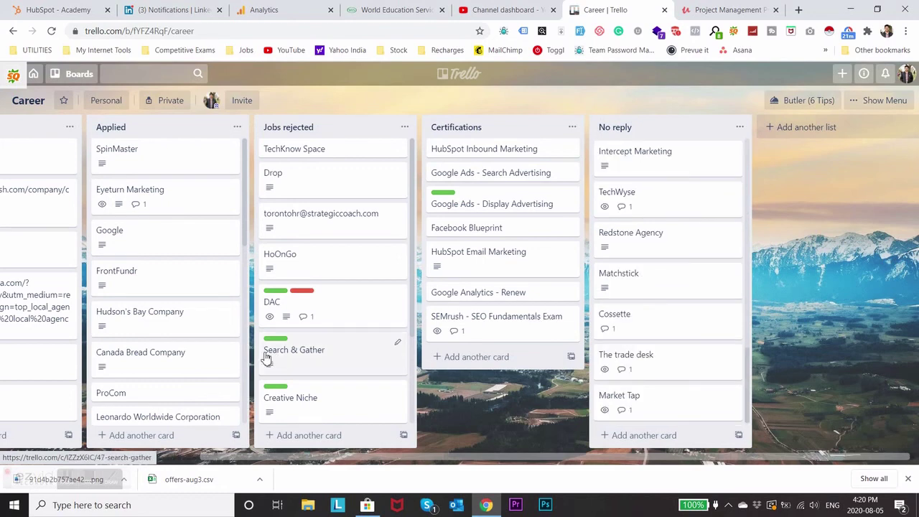
{"action": "scroll", "coordinate": [564, 302], "scroll_direction": "left", "scroll_amount": 6}
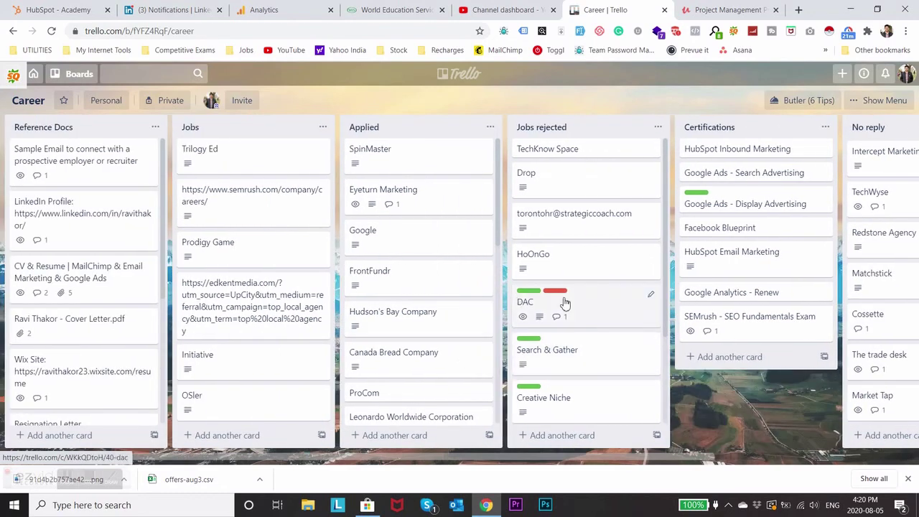